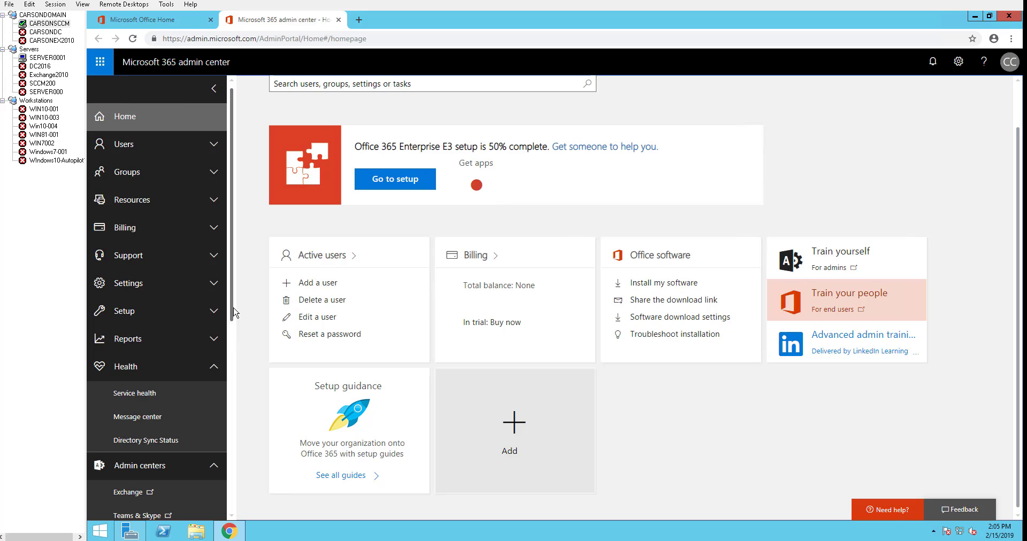
- Launch the Azure ATP portal from the Admin centers list in a new tab
{"action": "scroll", "coordinate": [234, 350], "scroll_direction": "down", "scroll_amount": 5}
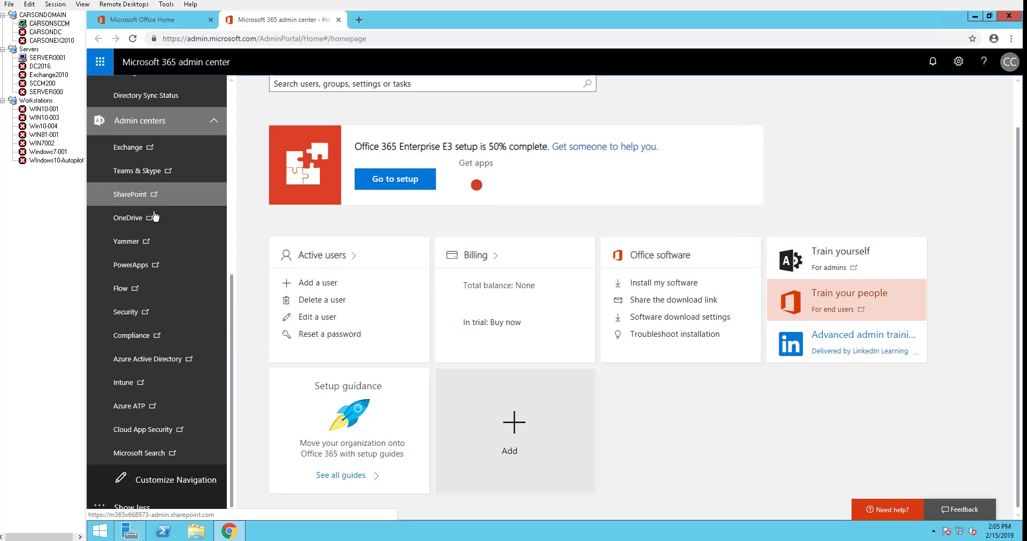
{"action": "left_click", "coordinate": [131, 407]}
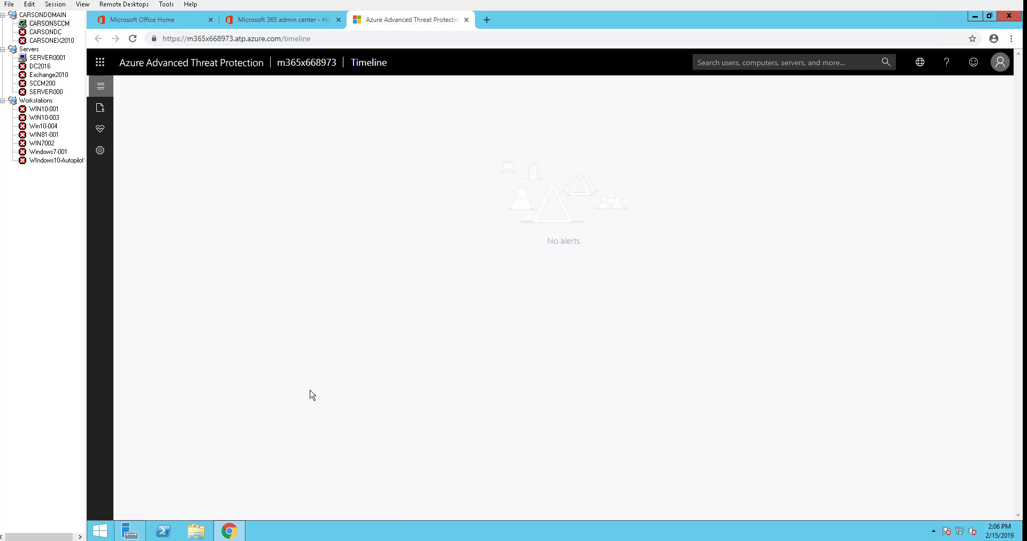
- Go to the Sensors configuration page listing the CARSONDC sensor
{"action": "left_click", "coordinate": [101, 153]}
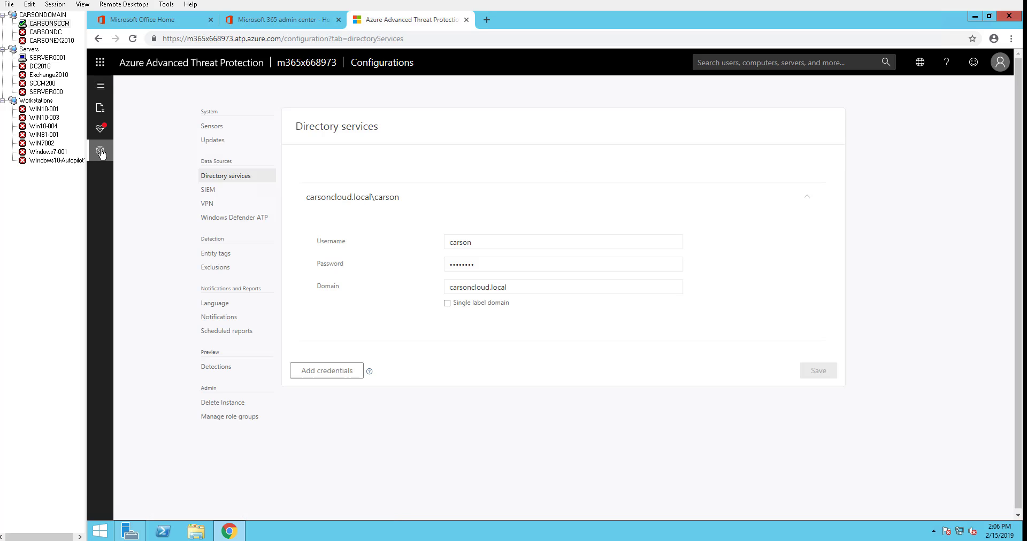
{"action": "left_click", "coordinate": [216, 132]}
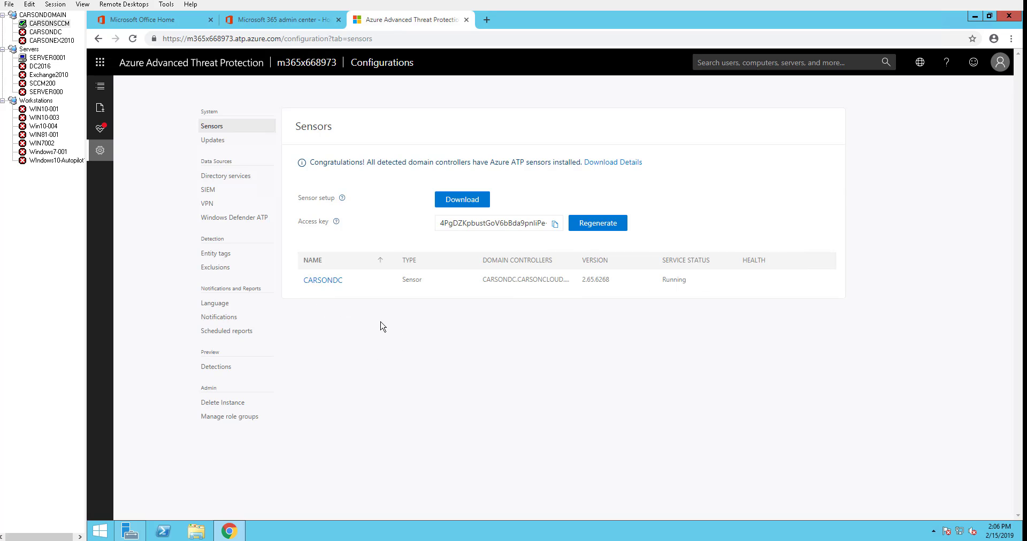
- Make the CARSONDC sensor a domain synchronizer candidate and save it
{"action": "left_click", "coordinate": [324, 280]}
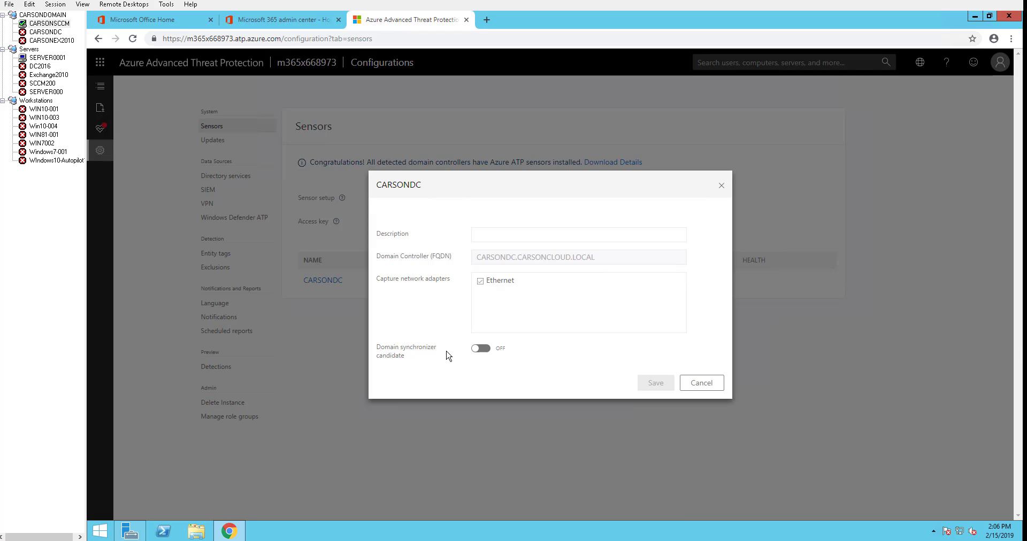
{"action": "left_click", "coordinate": [484, 349]}
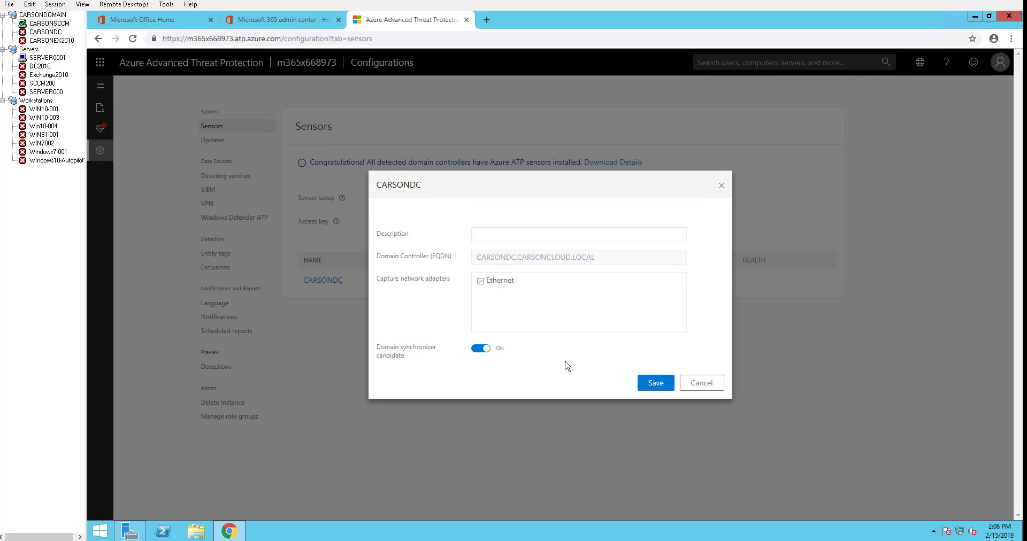
{"action": "left_click", "coordinate": [654, 386]}
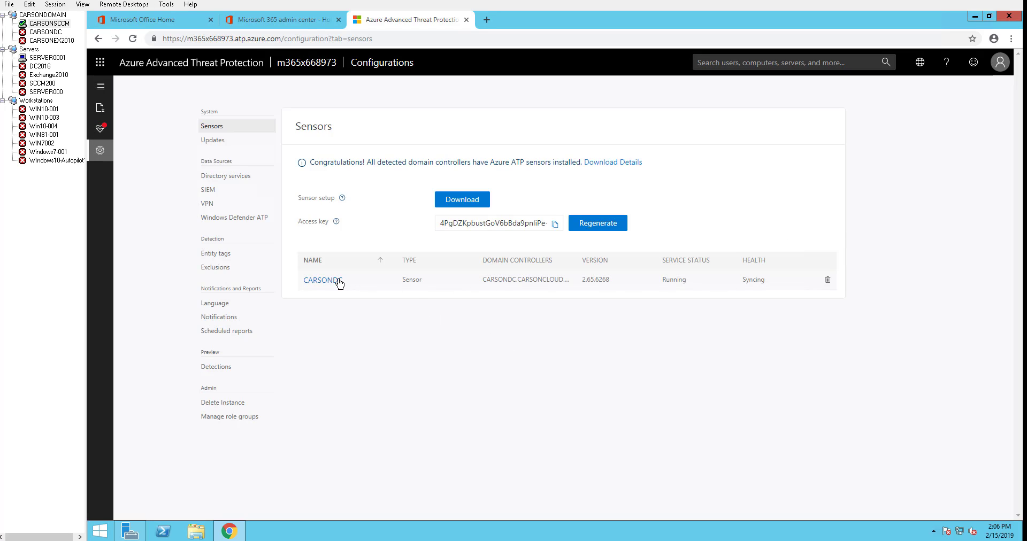
- Save the Updates setting with domain controller restart OFF, then view Directory services
{"action": "left_click", "coordinate": [221, 142]}
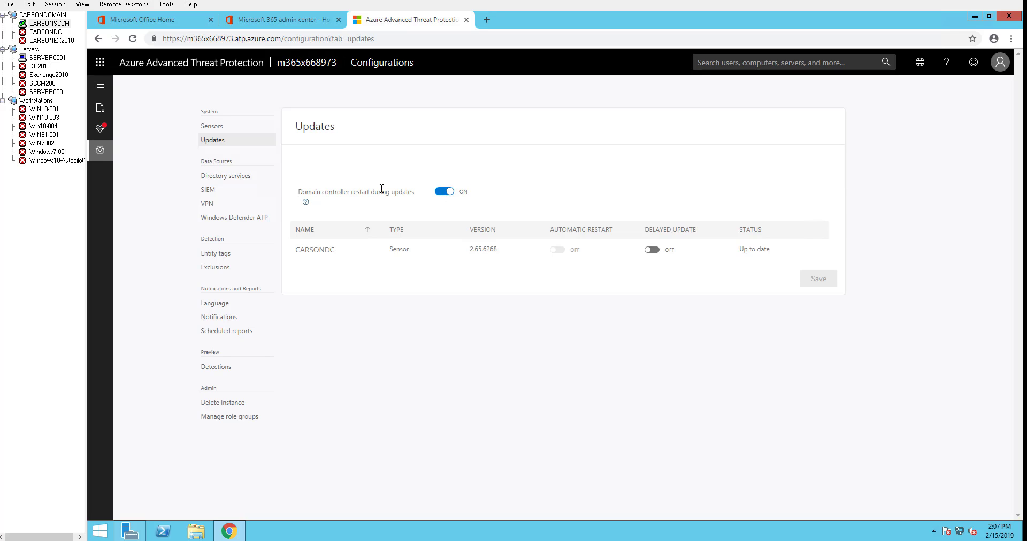
{"action": "left_click", "coordinate": [444, 192]}
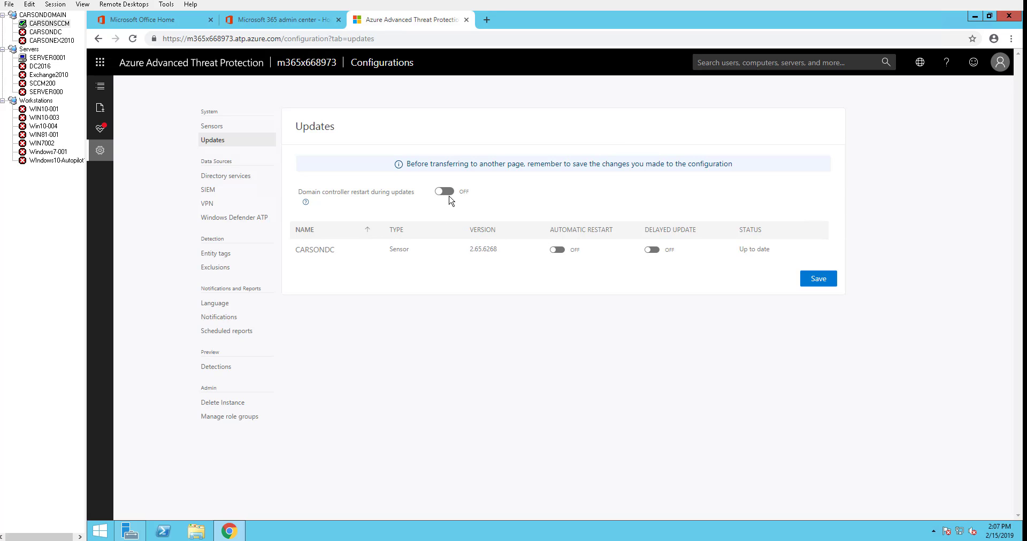
{"action": "left_click", "coordinate": [822, 279]}
{"action": "left_click", "coordinate": [446, 192]}
{"action": "left_click", "coordinate": [443, 191]}
{"action": "left_click", "coordinate": [813, 278]}
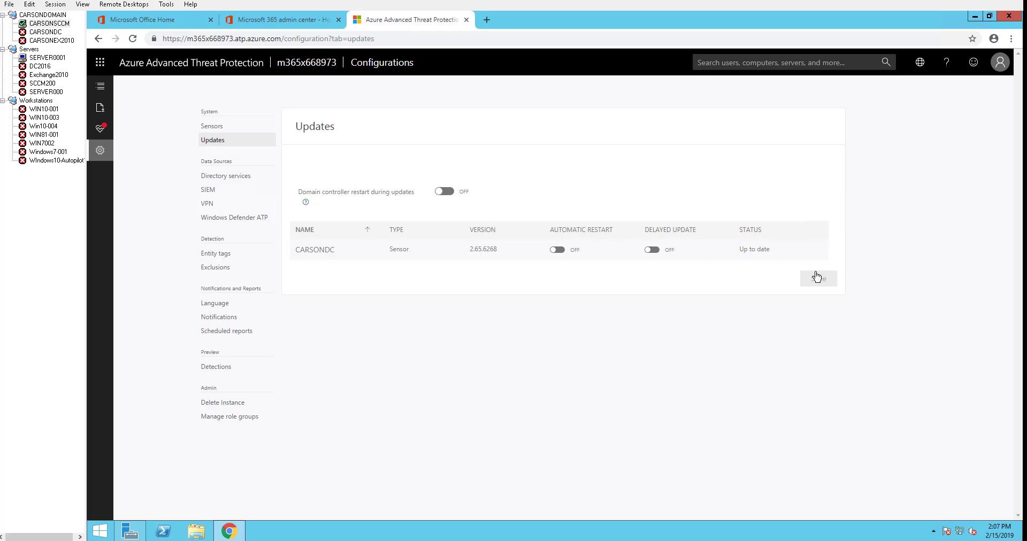
{"action": "left_click", "coordinate": [243, 179]}
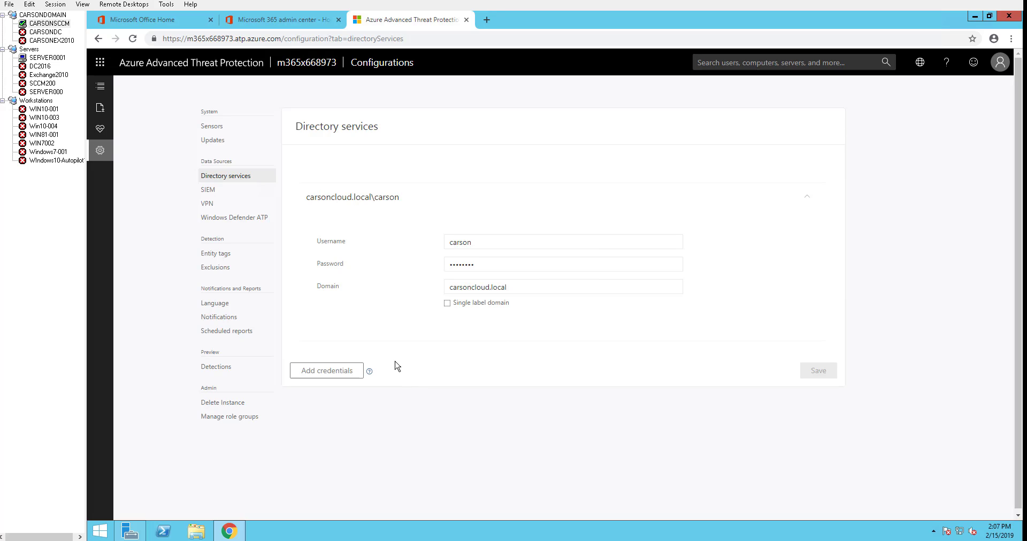
- View the Windows Defender ATP integration settings under Data Sources
{"action": "left_click", "coordinate": [237, 220]}
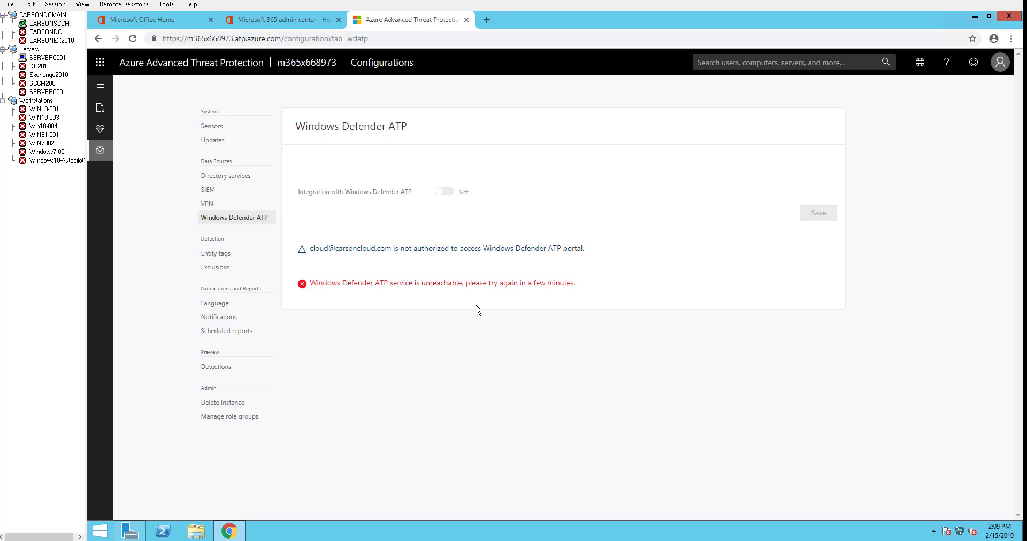
- View the Entity tags settings with their empty Honeytoken accounts list
{"action": "left_click", "coordinate": [212, 255]}
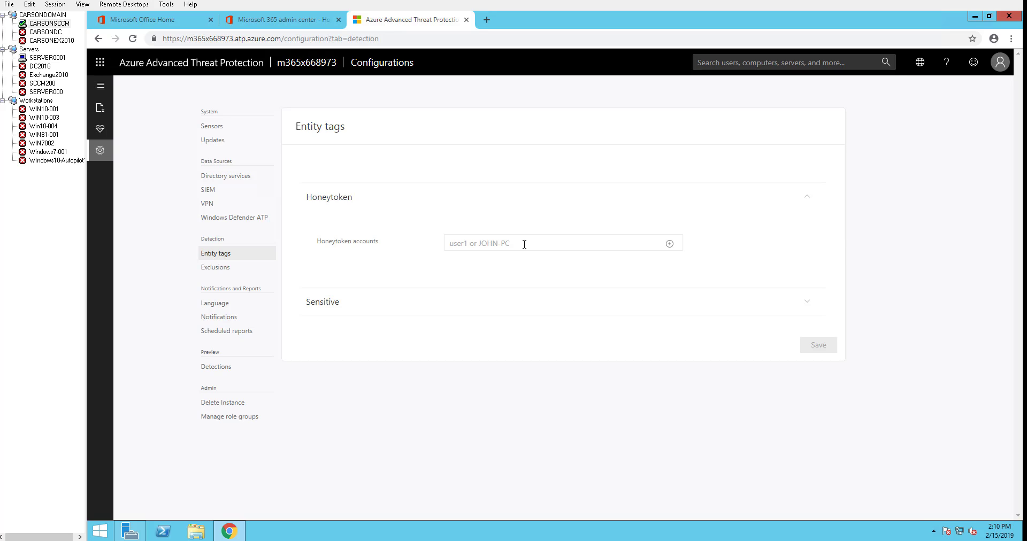
- Search for the user account and add it to the Honeytoken accounts list
{"action": "type", "text": "jo"}
{"action": "key", "text": "BackSpace"}
{"action": "key", "text": "BackSpace"}
{"action": "type", "text": "jpoh"}
{"action": "key", "text": "BackSpace"}
{"action": "type", "text": "john"}
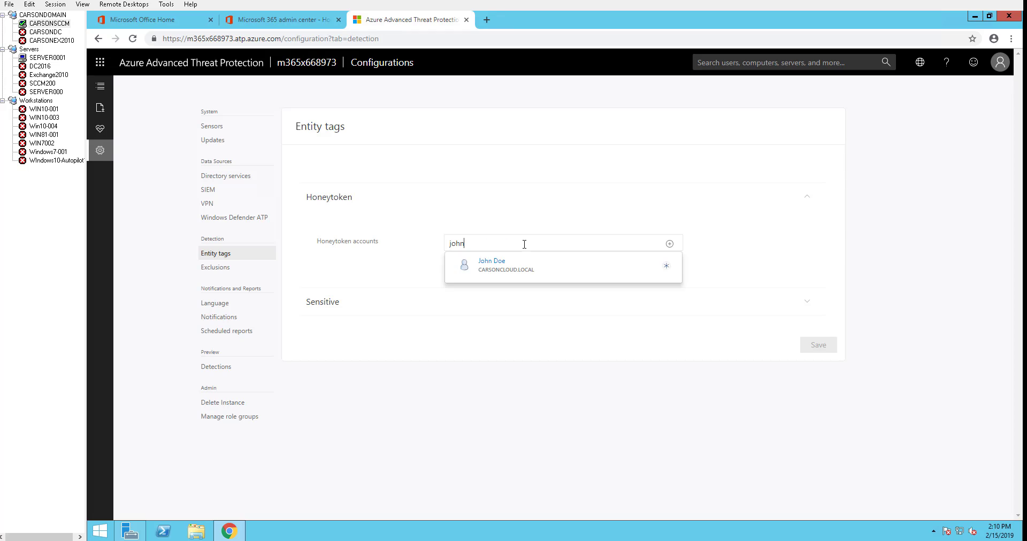
{"action": "left_click", "coordinate": [522, 273]}
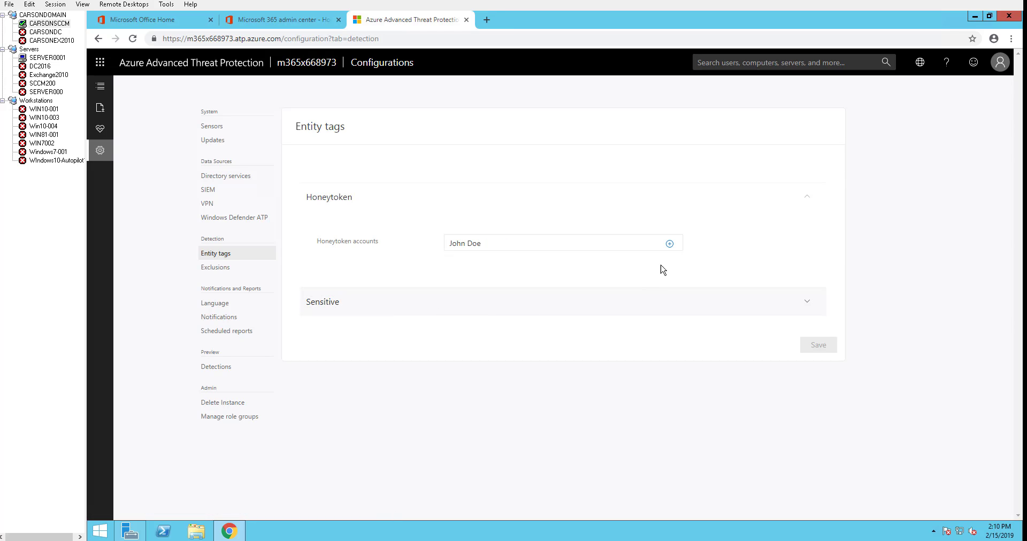
{"action": "left_click", "coordinate": [669, 244]}
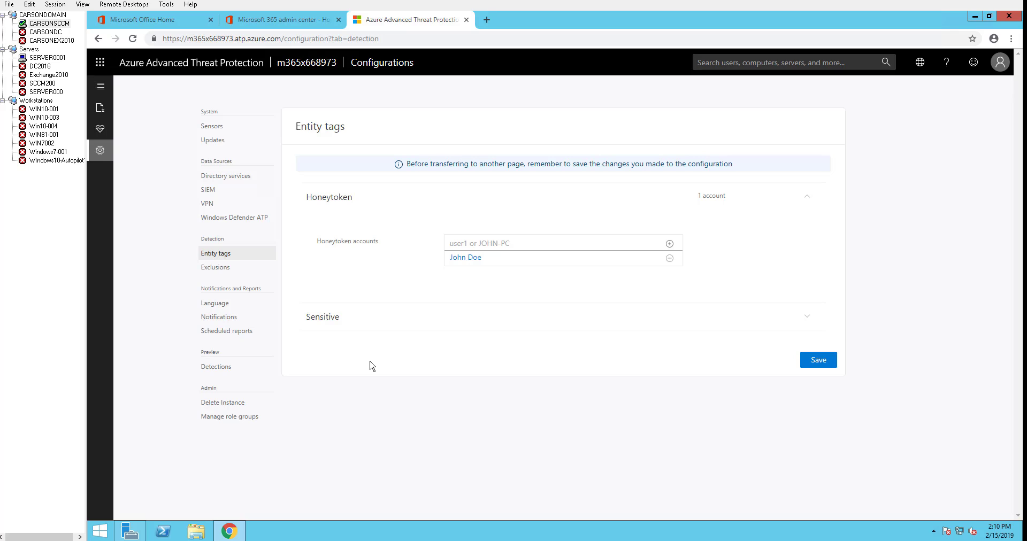
- Save the entity tag changes and go to the Exclusions settings
{"action": "left_click", "coordinate": [332, 320]}
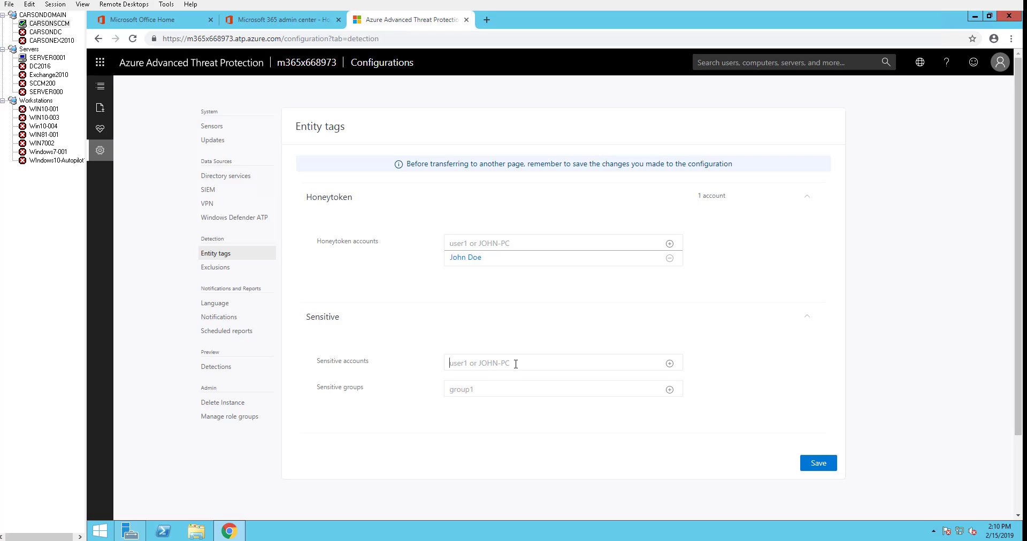
{"action": "left_click", "coordinate": [818, 463]}
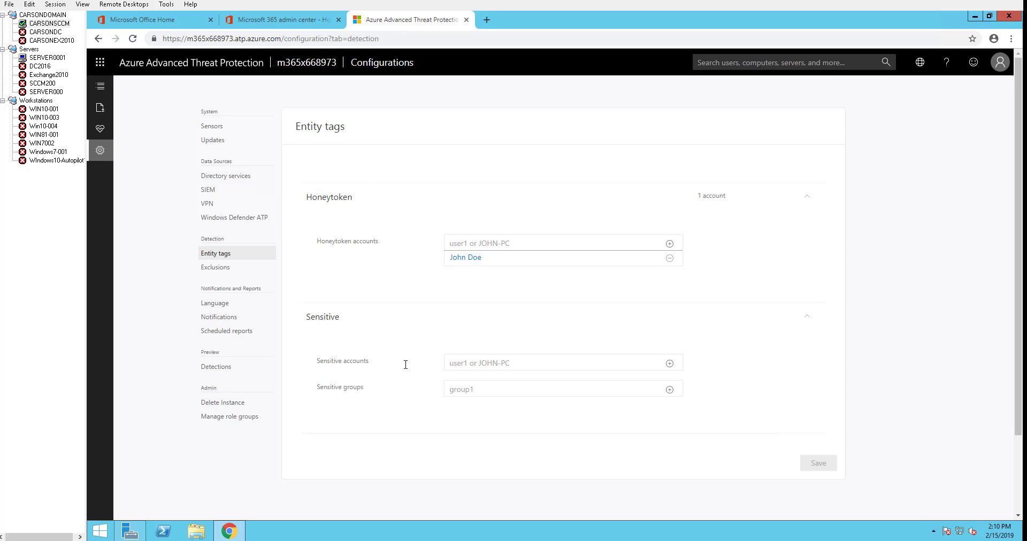
{"action": "left_click", "coordinate": [217, 274]}
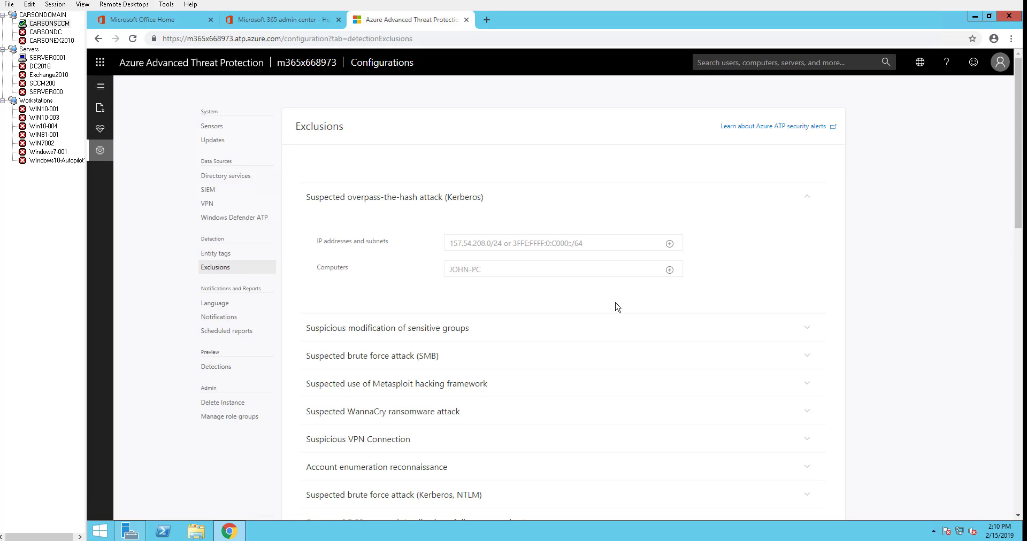
- Expand the Network mapping reconnaissance (DNS) exclusion fields in the Exclusions list
{"action": "scroll", "coordinate": [655, 317], "scroll_direction": "down", "scroll_amount": 1}
{"action": "scroll", "coordinate": [602, 313], "scroll_direction": "down", "scroll_amount": 1}
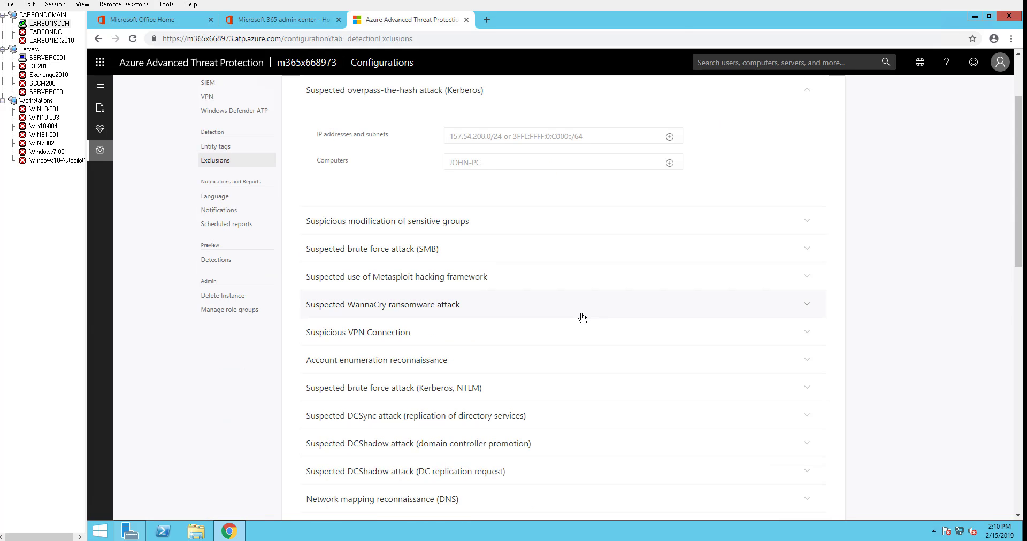
{"action": "scroll", "coordinate": [577, 316], "scroll_direction": "down", "scroll_amount": 1}
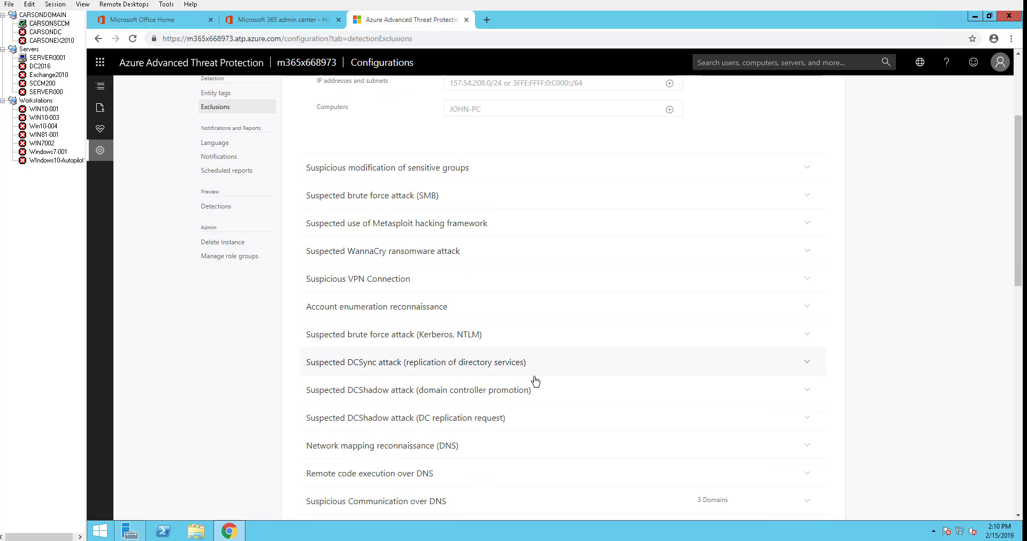
{"action": "left_click", "coordinate": [447, 443]}
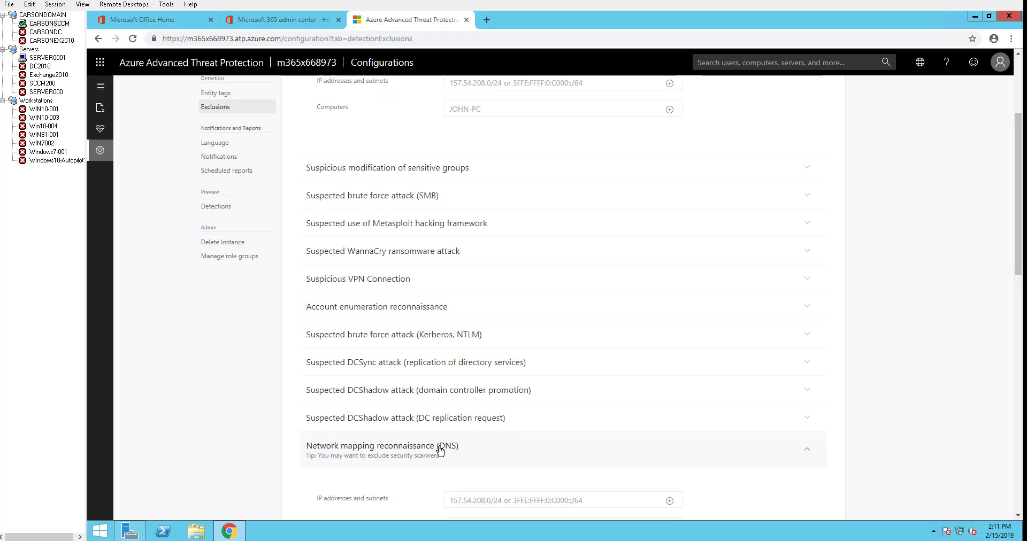
{"action": "scroll", "coordinate": [497, 420], "scroll_direction": "down", "scroll_amount": 2}
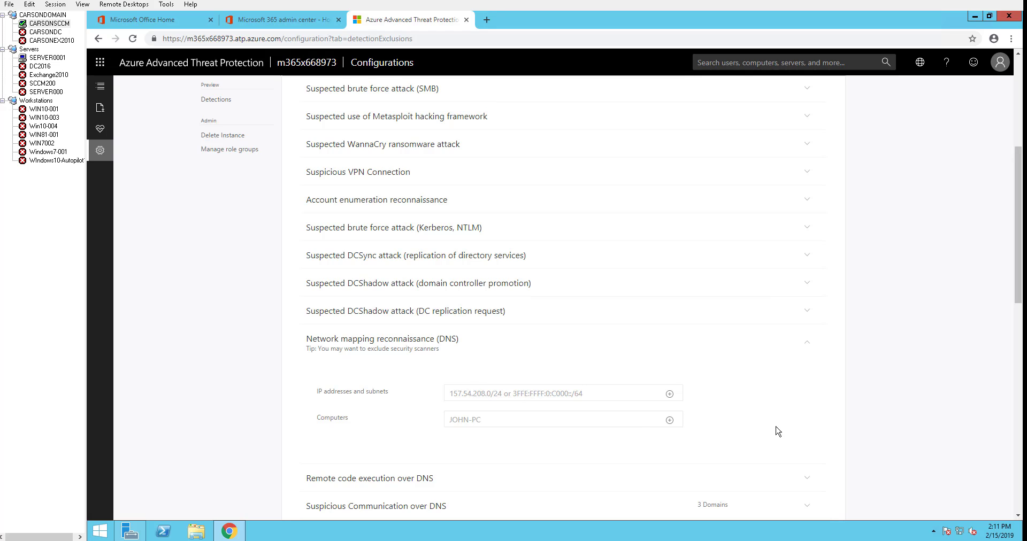
{"action": "scroll", "coordinate": [545, 277], "scroll_direction": "up", "scroll_amount": 3}
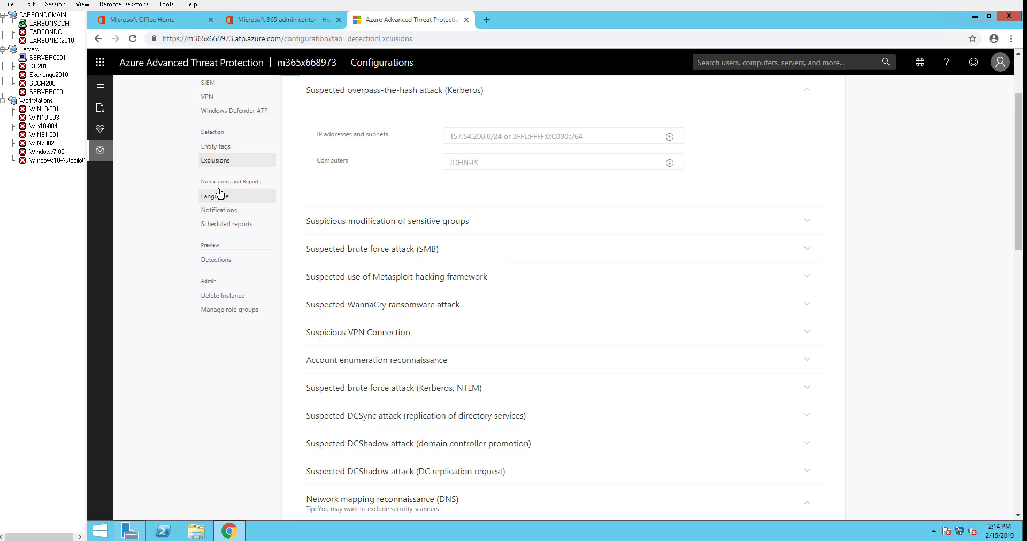
- Turn on new-alert mail notifications and add the admin e-mail address as recipient
{"action": "left_click", "coordinate": [222, 211]}
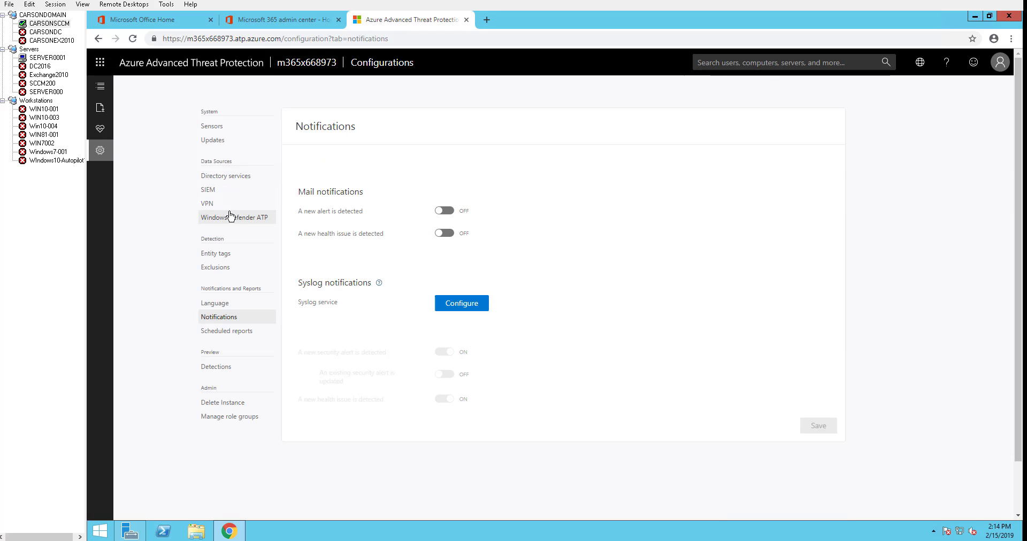
{"action": "left_click", "coordinate": [444, 211]}
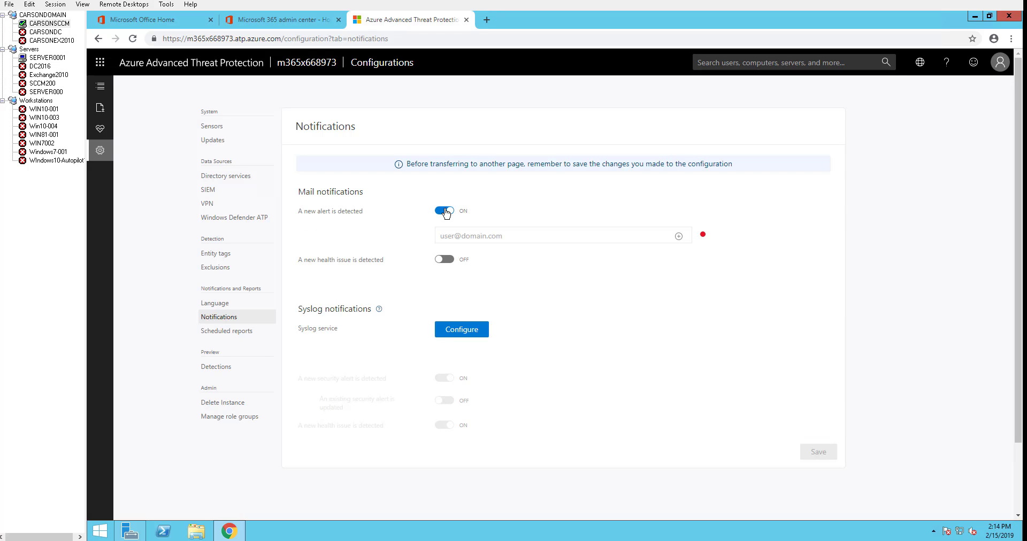
{"action": "left_click", "coordinate": [488, 233]}
{"action": "key", "text": "ctrl+a"}
{"action": "key", "text": "ctrl+c"}
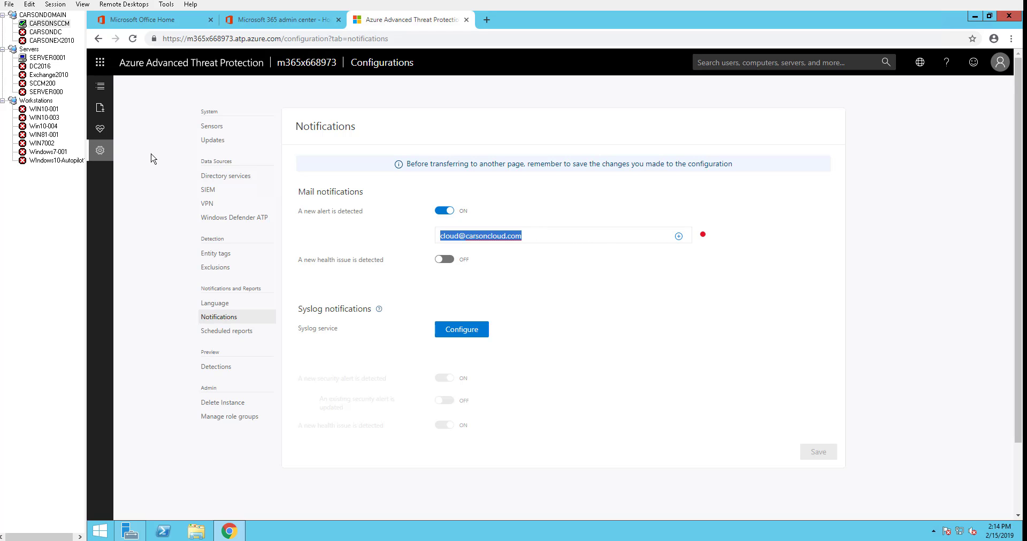
{"action": "left_click", "coordinate": [678, 236]}
- Turn on health-issue mail notifications to the same admin address and save
{"action": "left_click", "coordinate": [447, 276]}
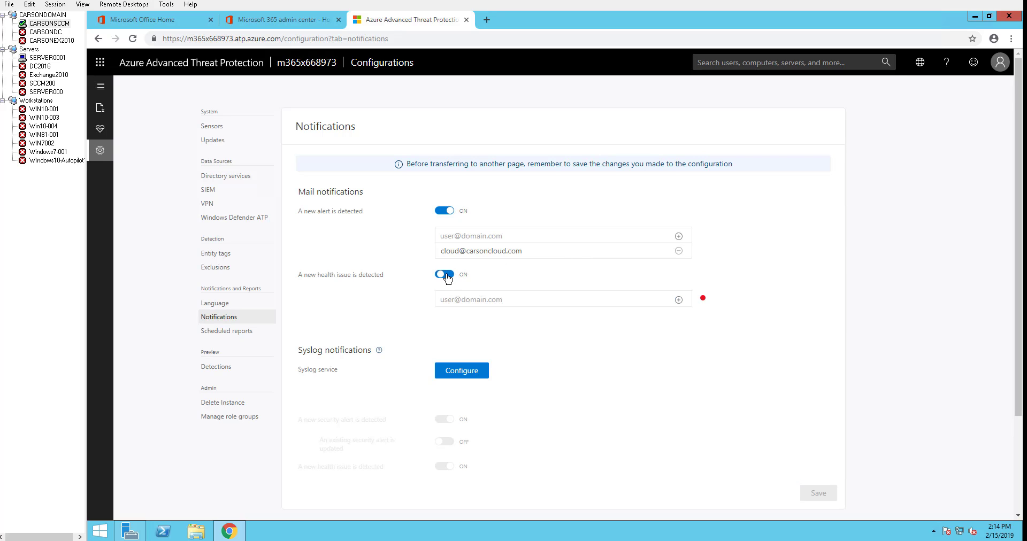
{"action": "left_click", "coordinate": [506, 298]}
{"action": "key", "text": "ctrl+v"}
{"action": "left_click", "coordinate": [678, 299]}
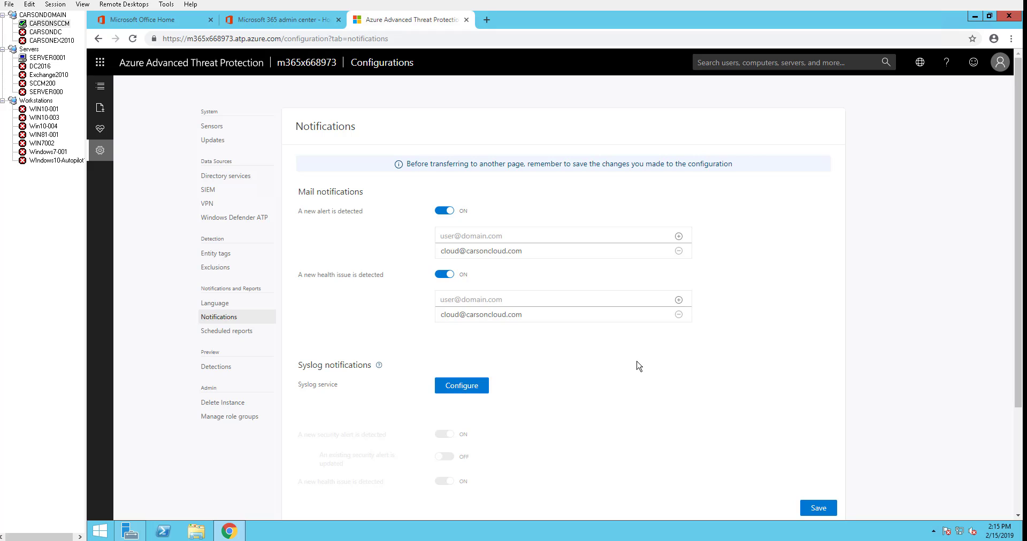
{"action": "scroll", "coordinate": [332, 409], "scroll_direction": "down", "scroll_amount": 1}
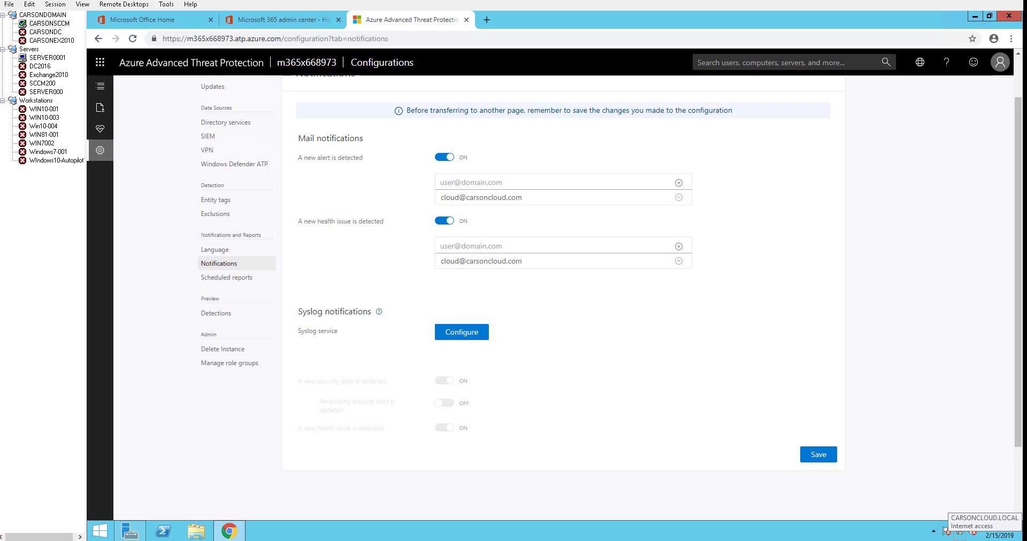
{"action": "left_click", "coordinate": [818, 455]}
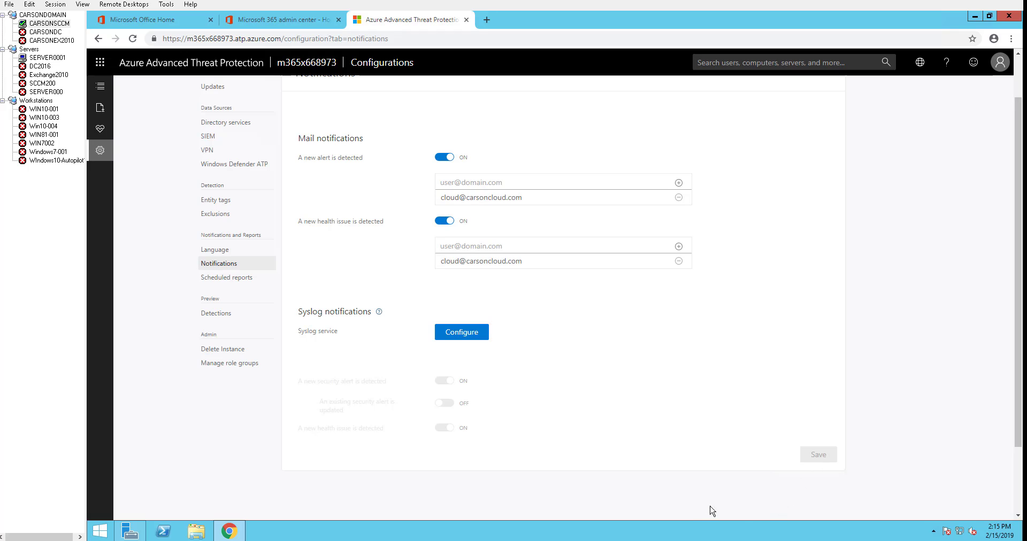
- Schedule the Summary report daily at 12:00 AM UTC to the admin address
{"action": "left_click", "coordinate": [244, 285]}
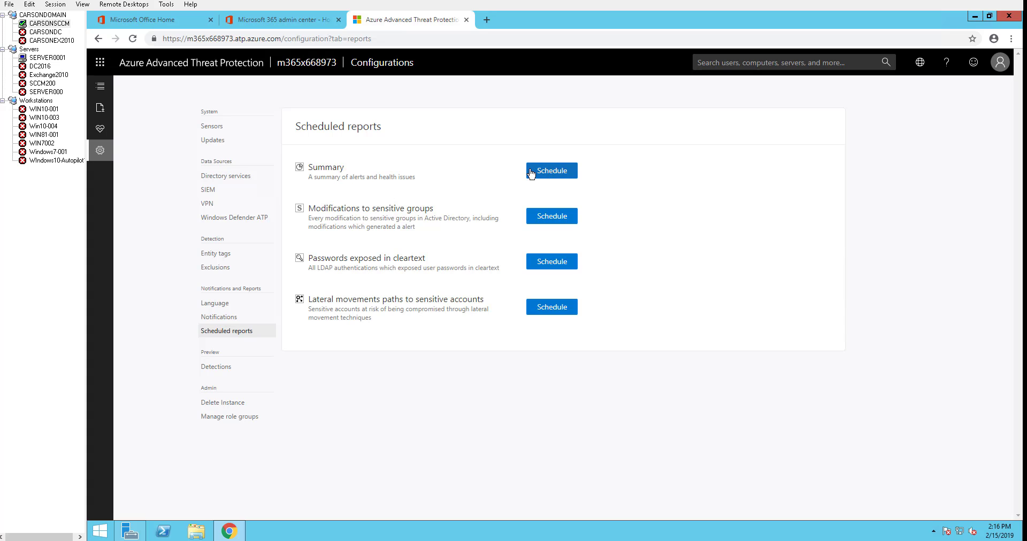
{"action": "left_click", "coordinate": [530, 172]}
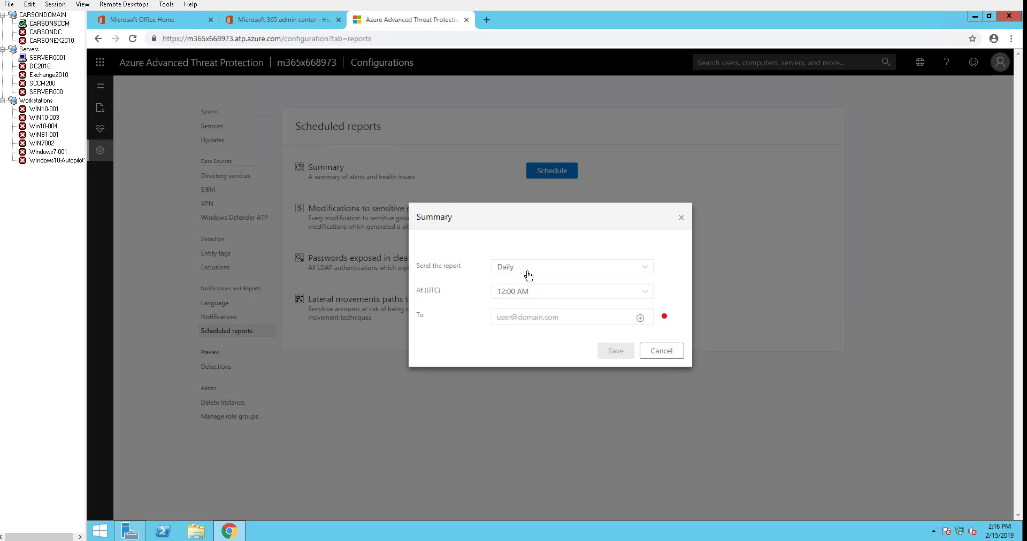
{"action": "left_click", "coordinate": [568, 318]}
{"action": "key", "text": "ctrl+v"}
{"action": "left_click", "coordinate": [640, 317]}
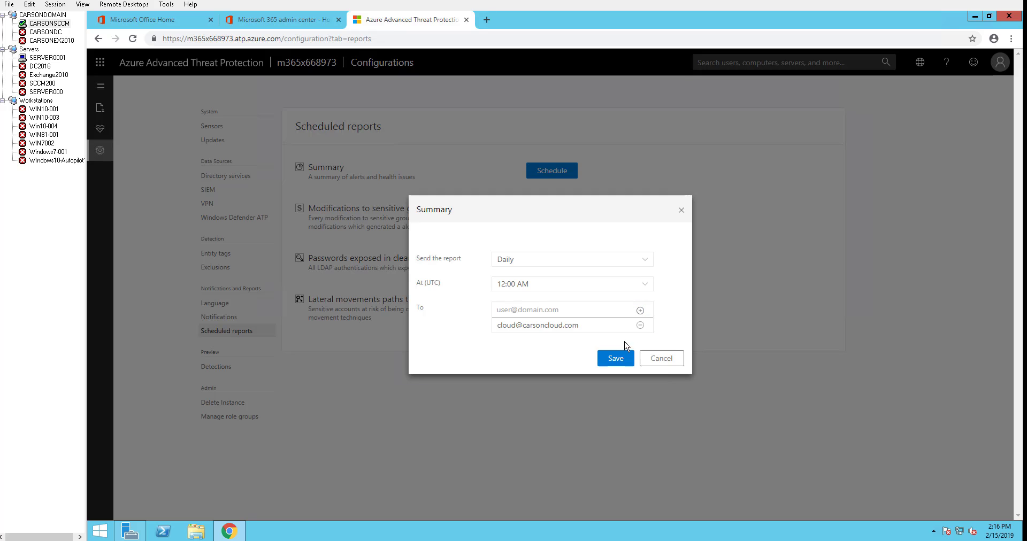
{"action": "left_click", "coordinate": [615, 350]}
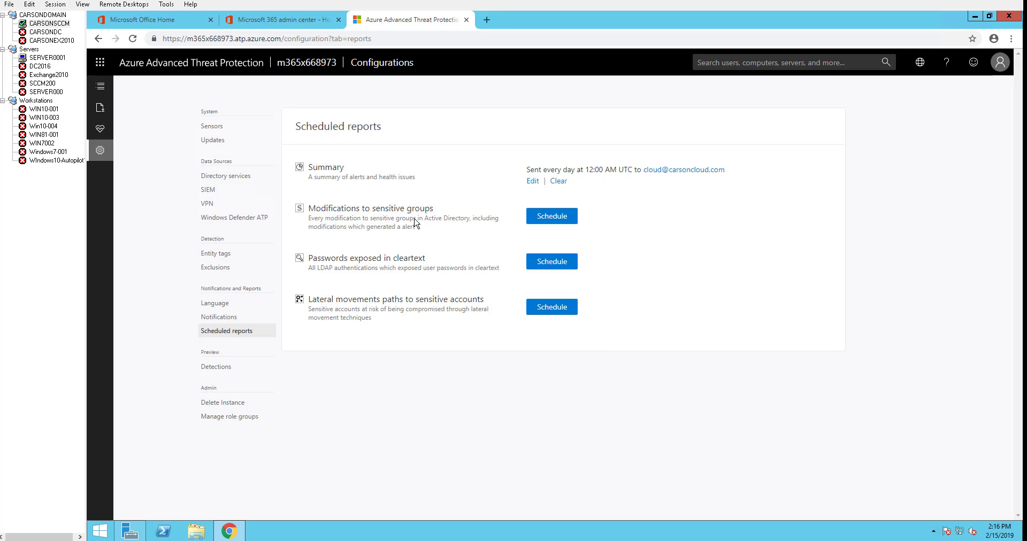
- Schedule the Modifications to sensitive groups report daily to the same recipient
{"action": "left_click", "coordinate": [546, 221]}
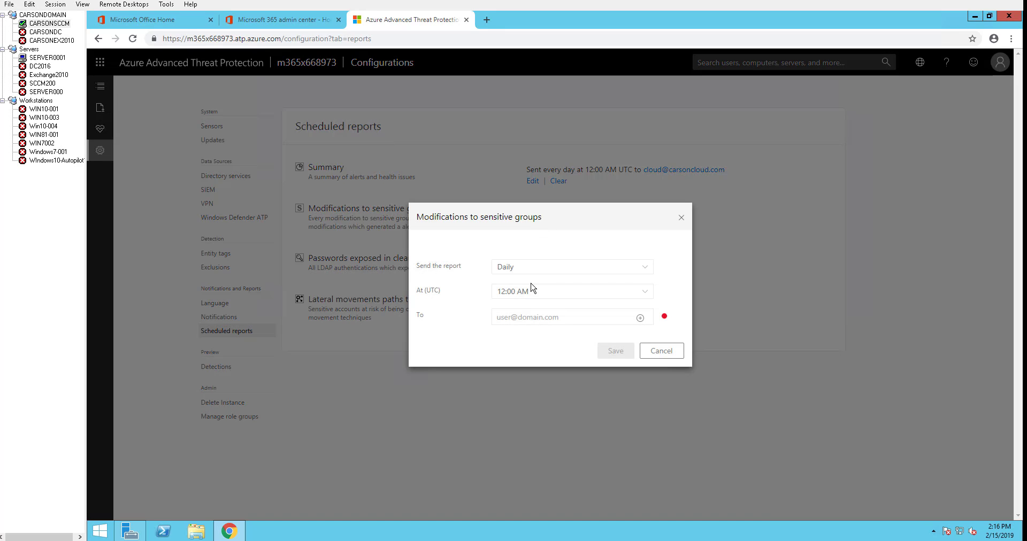
{"action": "key", "text": "ctrl+v"}
{"action": "left_click", "coordinate": [640, 317]}
{"action": "left_click", "coordinate": [616, 358]}
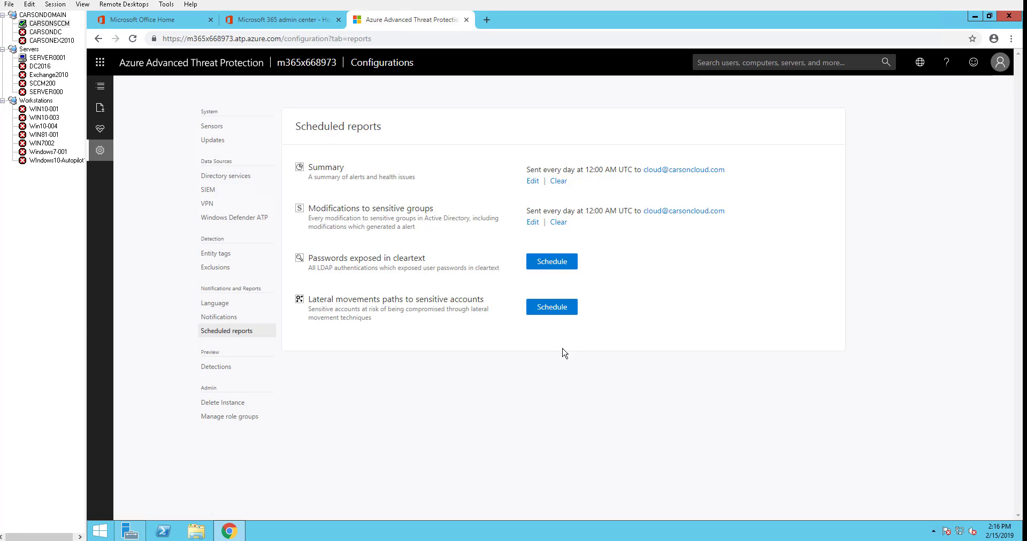
- Schedule the Passwords exposed in cleartext report daily, pasting in the recipient address
{"action": "left_click", "coordinate": [540, 265]}
{"action": "left_click", "coordinate": [539, 320]}
{"action": "key", "text": "ctrl+v"}
{"action": "left_click", "coordinate": [640, 318]}
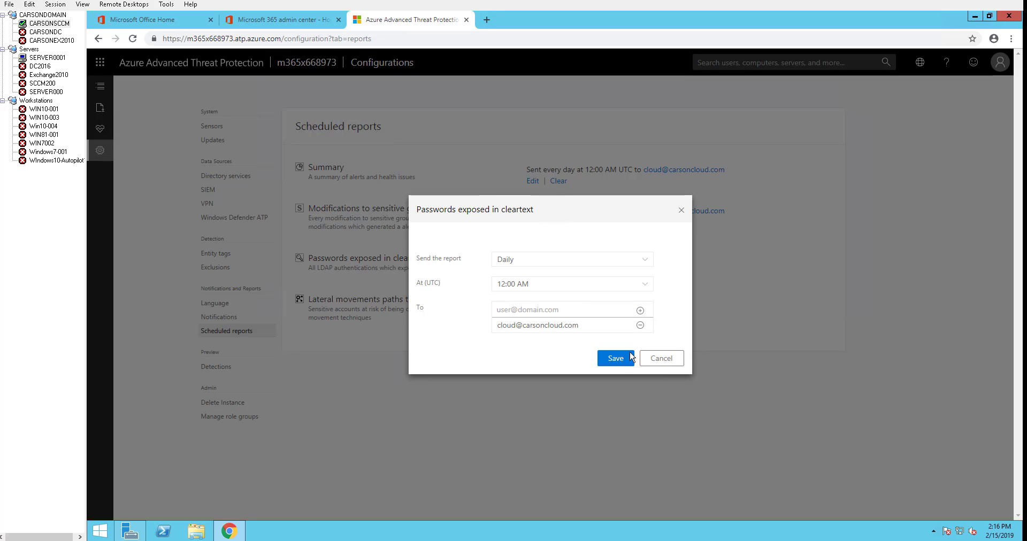
{"action": "key", "text": "Return"}
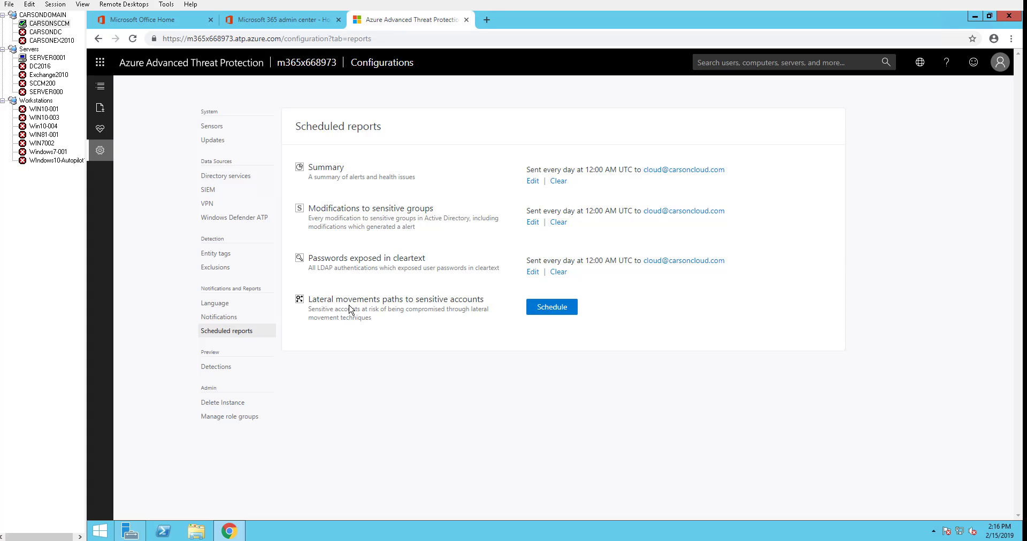
- Schedule the Lateral movements paths report daily for the same recipient address
{"action": "left_click", "coordinate": [539, 313]}
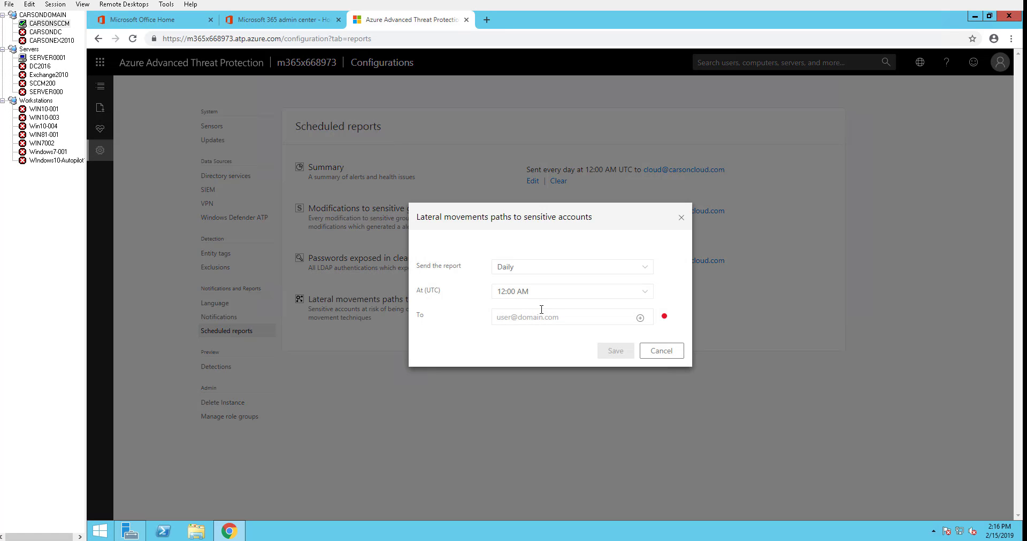
{"action": "left_click", "coordinate": [639, 318]}
{"action": "left_click", "coordinate": [615, 357]}
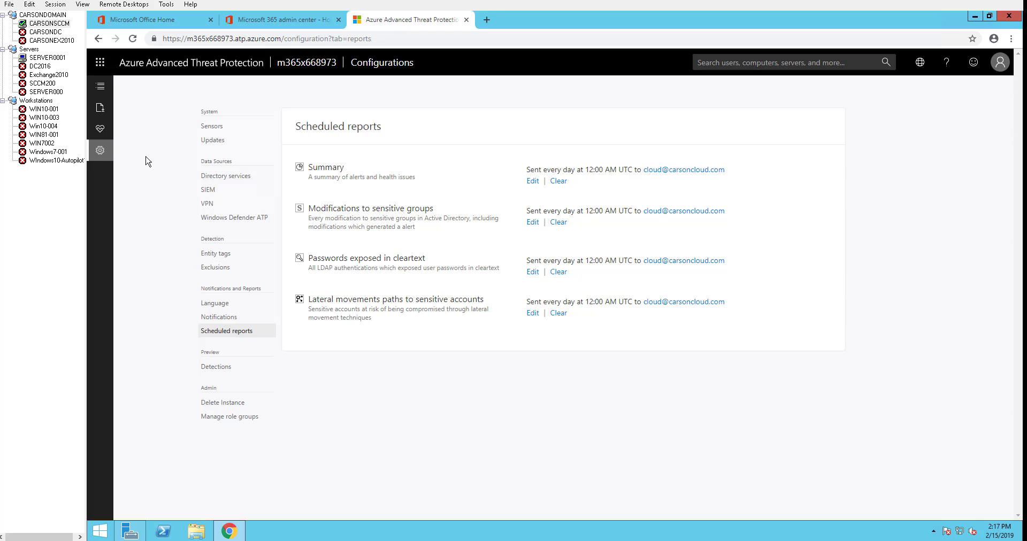
- Review closed Health Center issues by Low and Medium severity, then return to Open issues
{"action": "left_click", "coordinate": [99, 131]}
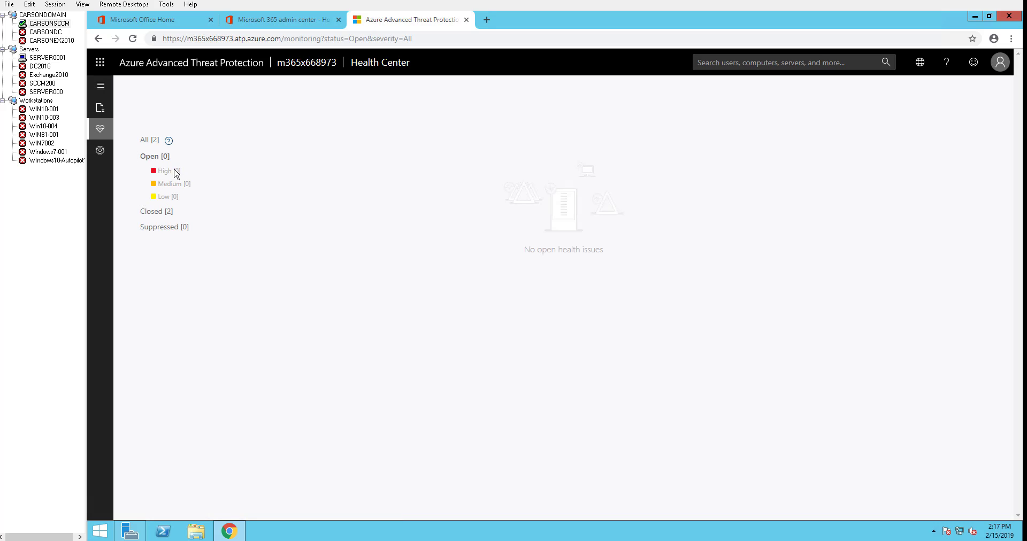
{"action": "left_click", "coordinate": [151, 214]}
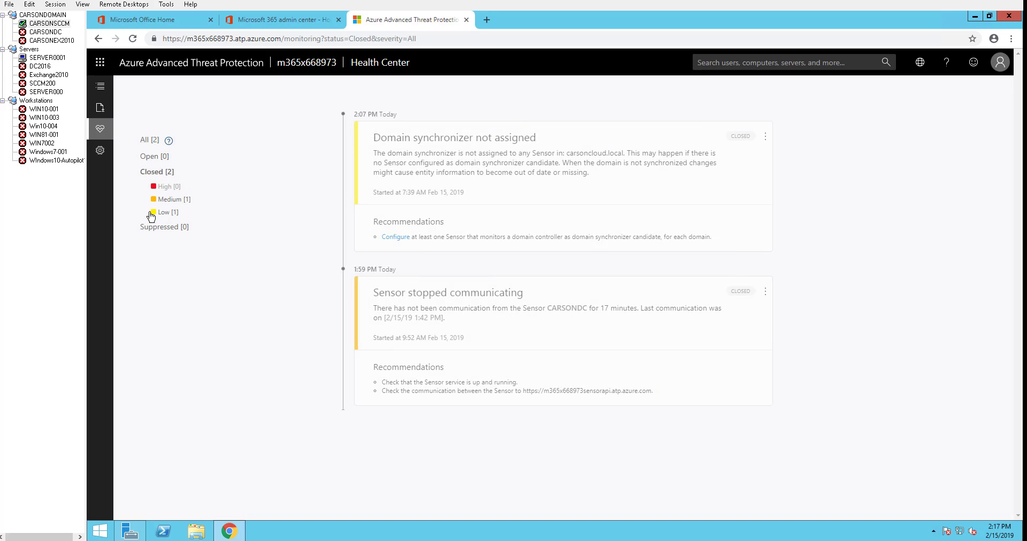
{"action": "left_click", "coordinate": [163, 213]}
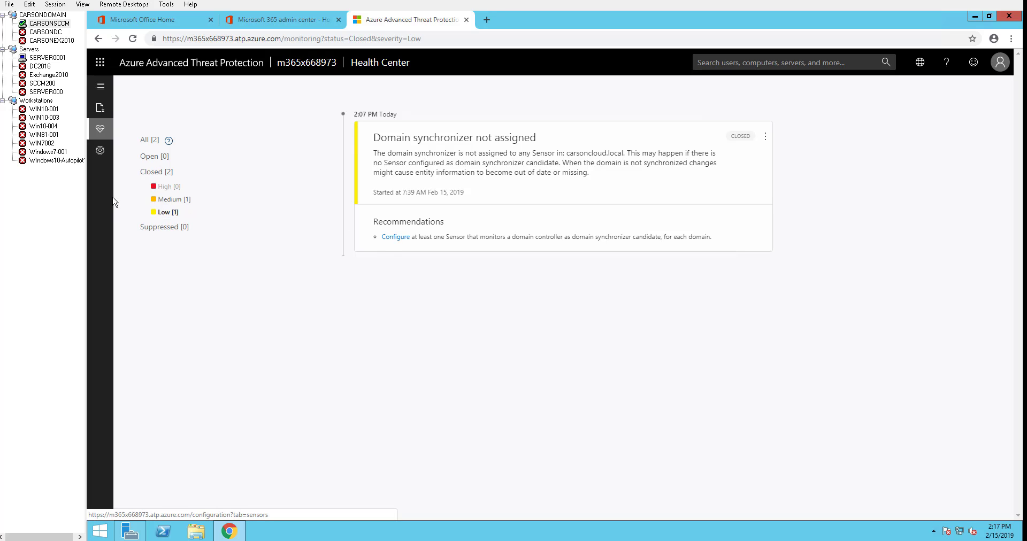
{"action": "left_click", "coordinate": [185, 201]}
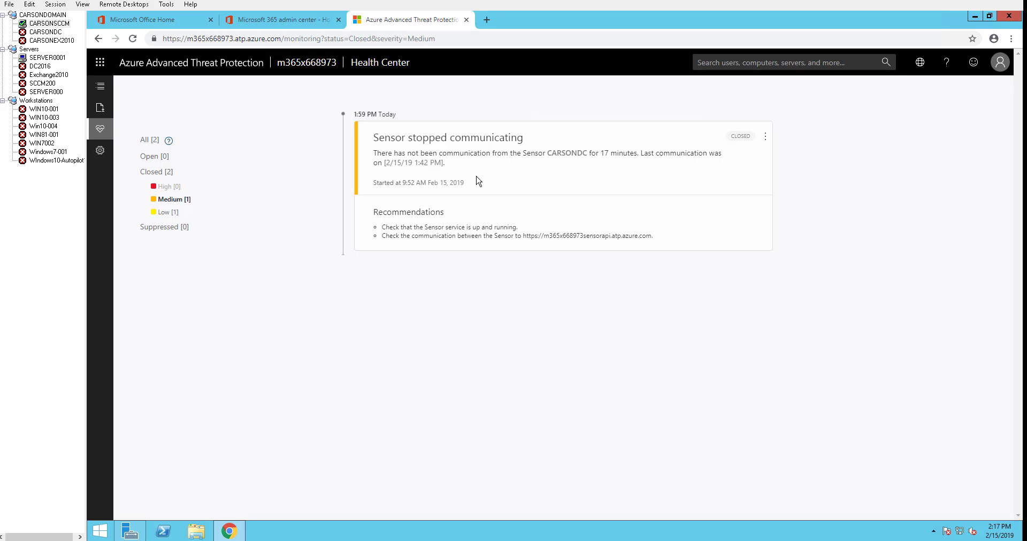
{"action": "left_click", "coordinate": [167, 213]}
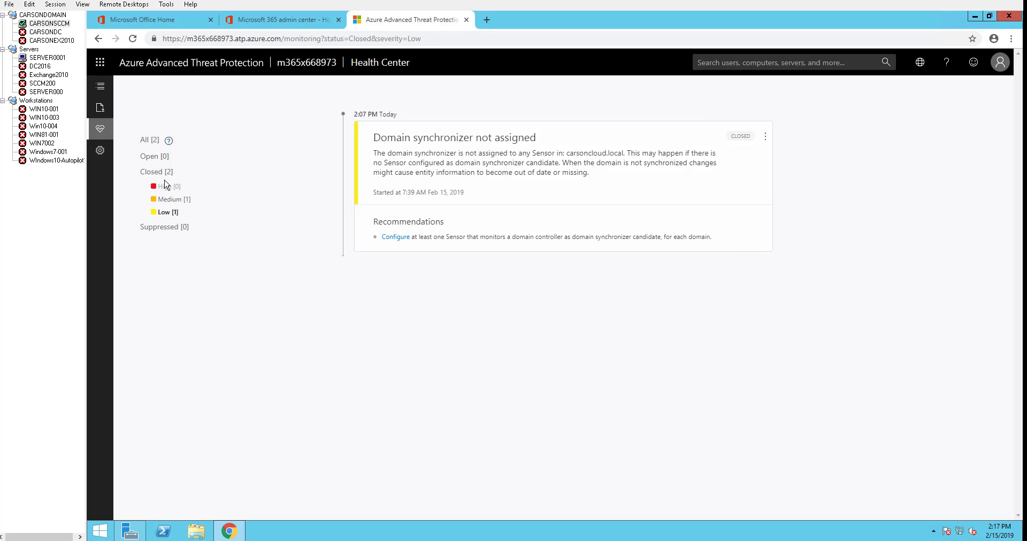
{"action": "left_click", "coordinate": [160, 156]}
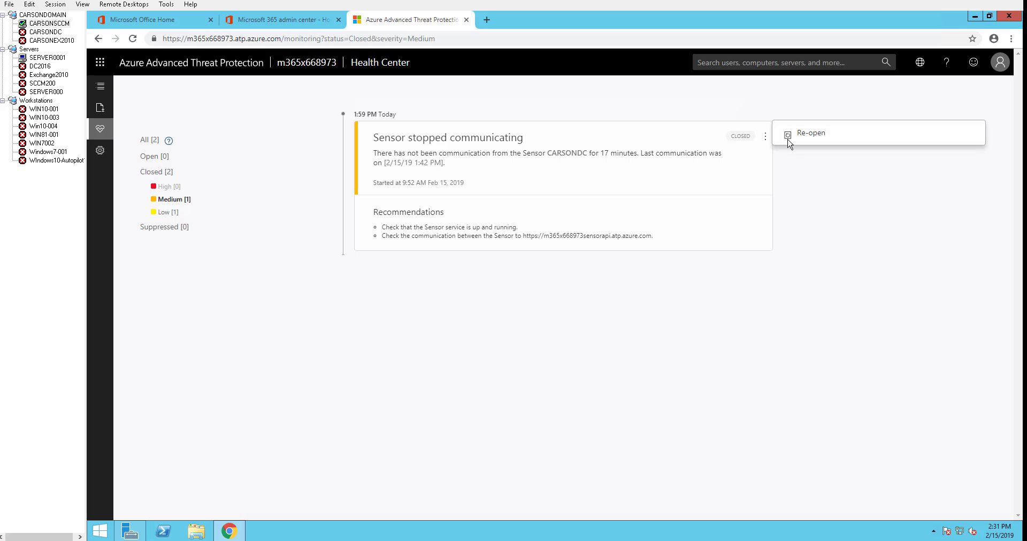
- Re-open the Sensor stopped communicating issue, then suppress it from the Open list
{"action": "left_click", "coordinate": [808, 142]}
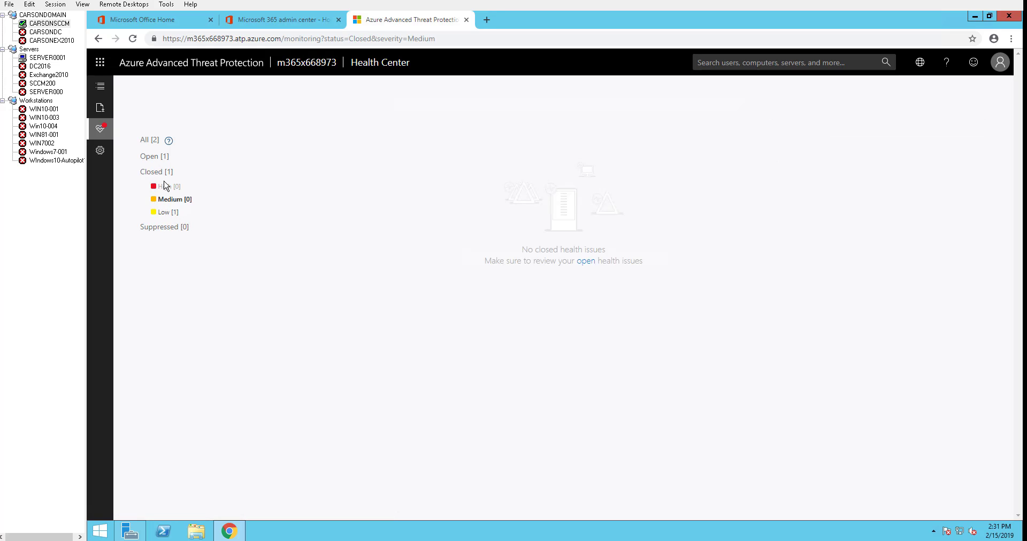
{"action": "left_click", "coordinate": [160, 157]}
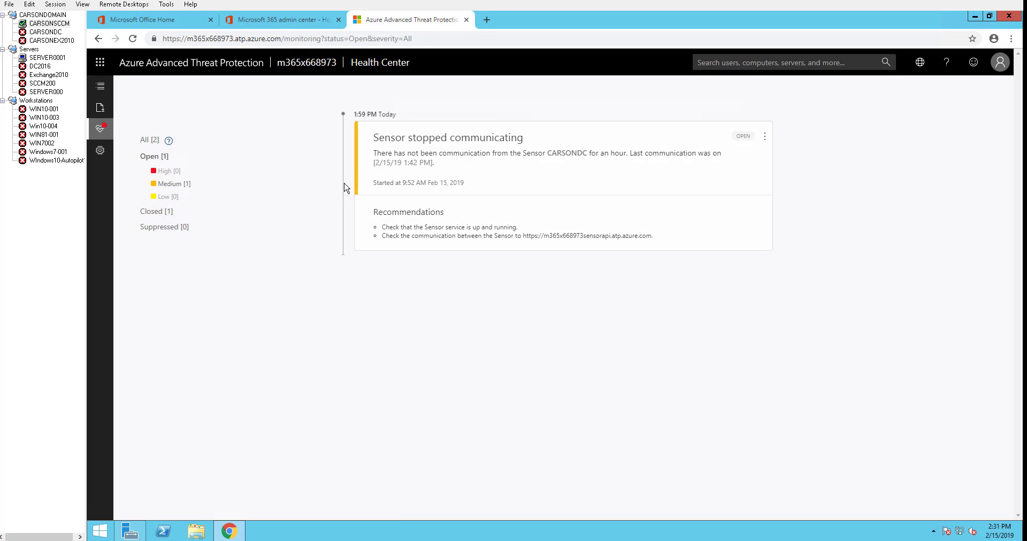
{"action": "left_click", "coordinate": [765, 137]}
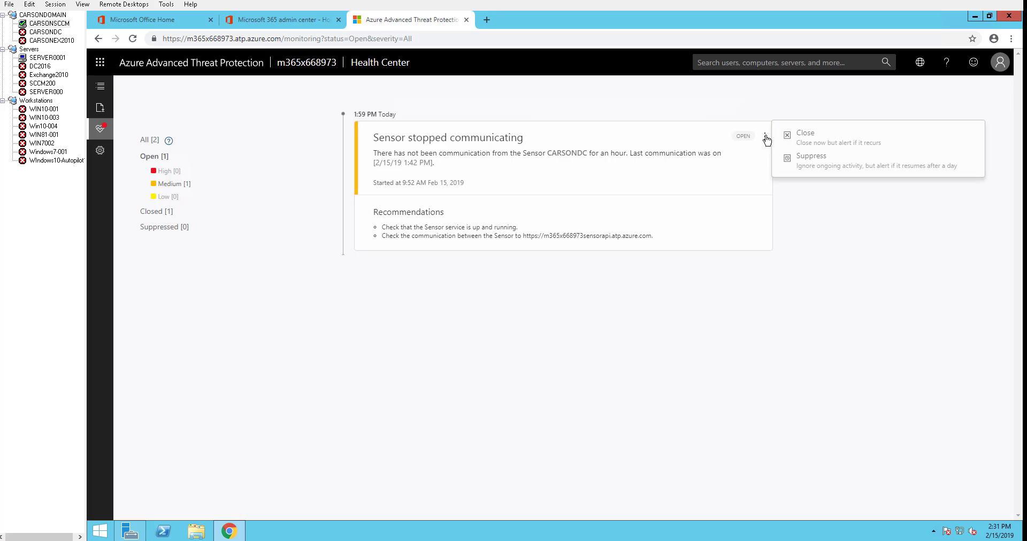
{"action": "left_click", "coordinate": [817, 166]}
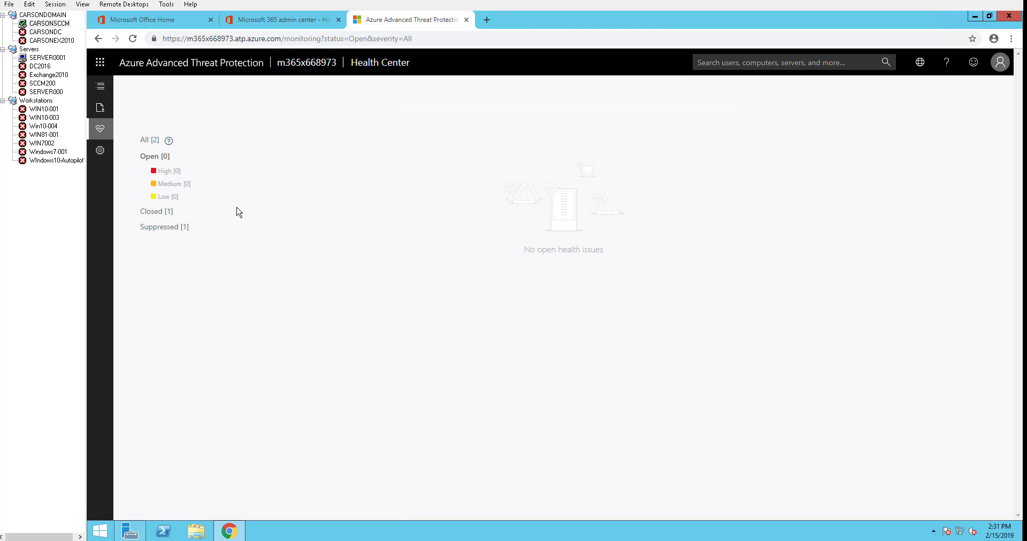
- Re-open the suppressed Sensor stopped communicating issue from the Suppressed list
{"action": "left_click", "coordinate": [171, 227]}
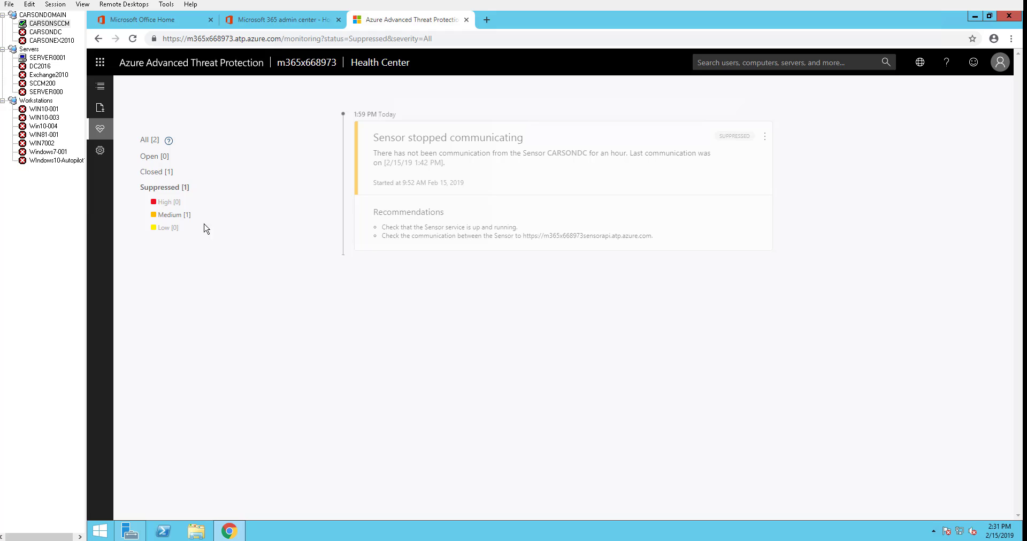
{"action": "left_click", "coordinate": [764, 138]}
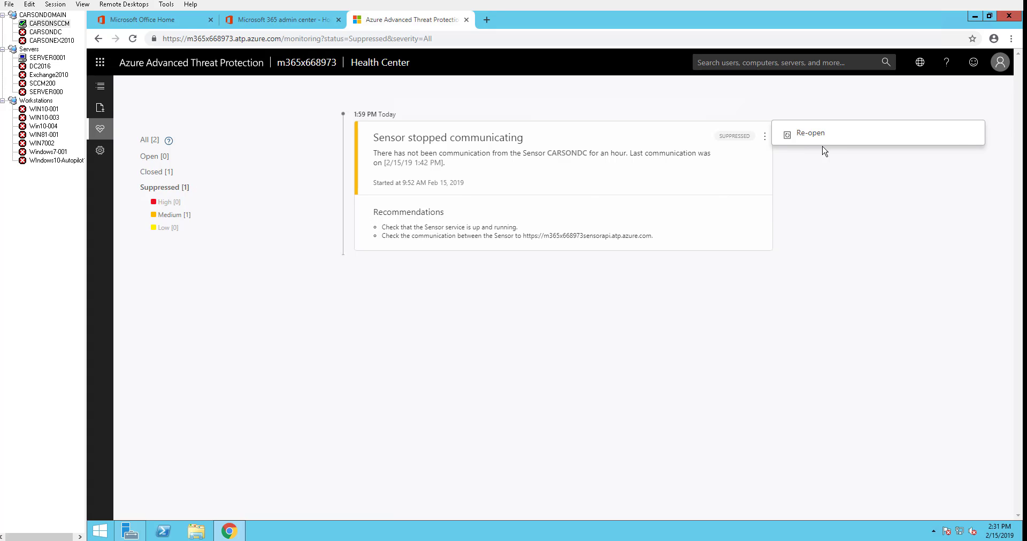
{"action": "left_click", "coordinate": [808, 133]}
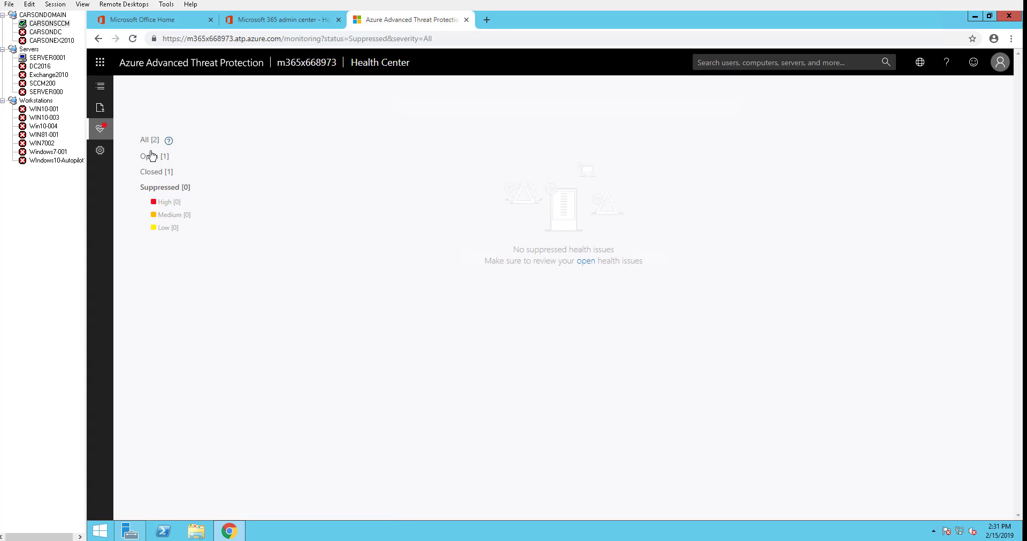
- Return to Configuration to view the Directory services carsoncloud.local credentials
{"action": "left_click", "coordinate": [100, 151]}
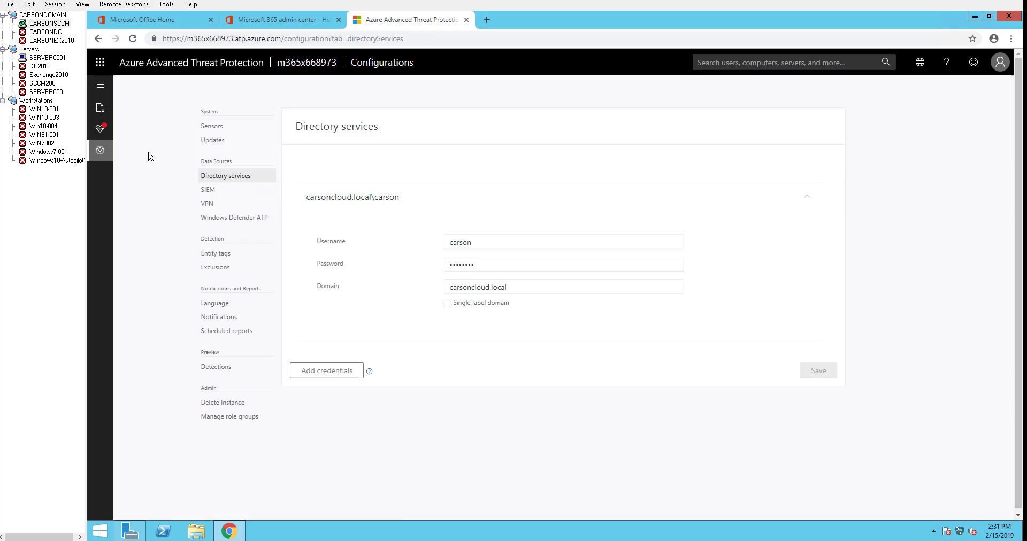